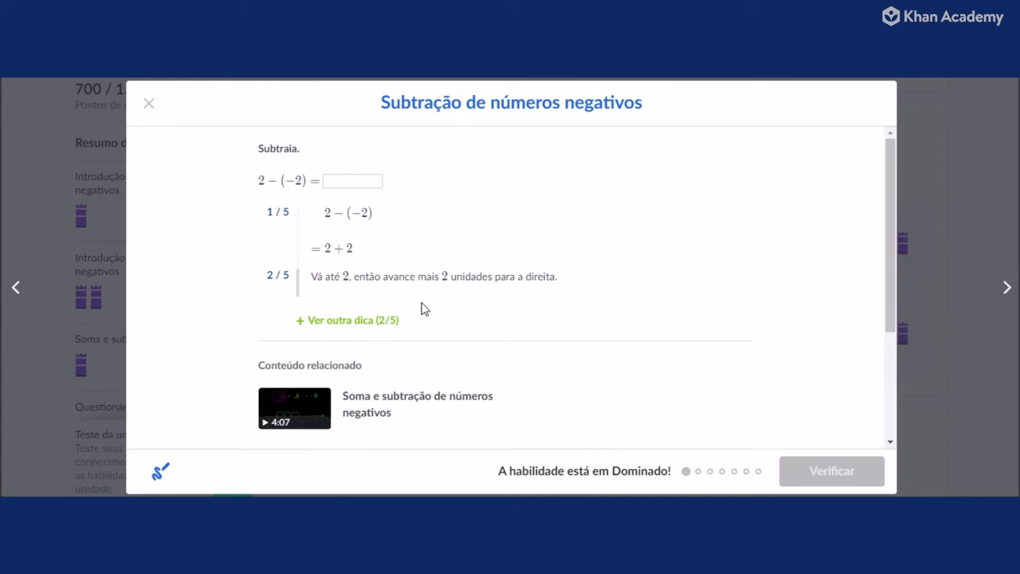
# Reveal hints 3/5 and 4/5, reaching the number-line explanation of 2 − (−2).
pyautogui.click(372, 322)
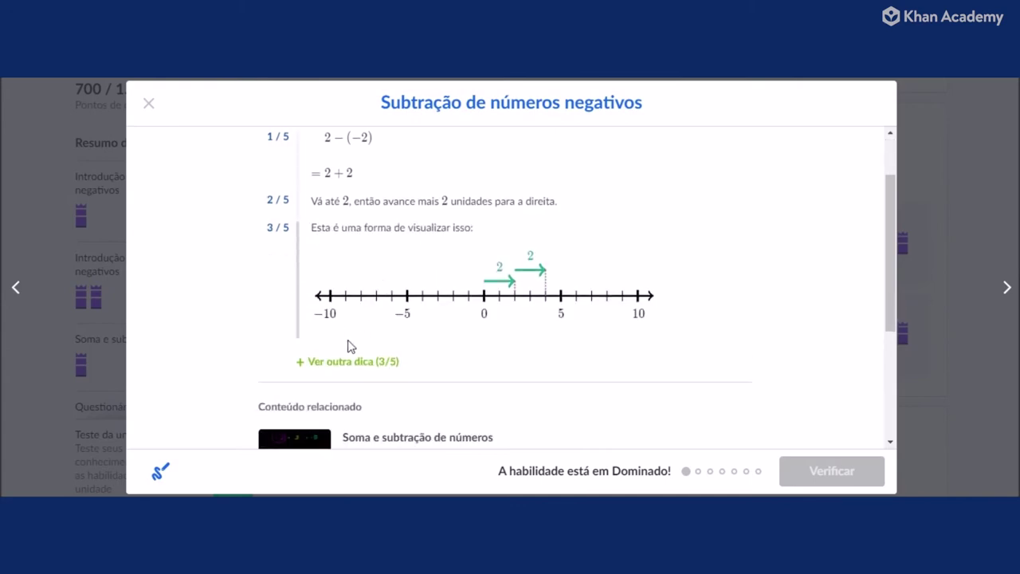
pyautogui.click(363, 363)
pyautogui.scroll(-1, 510, 312)
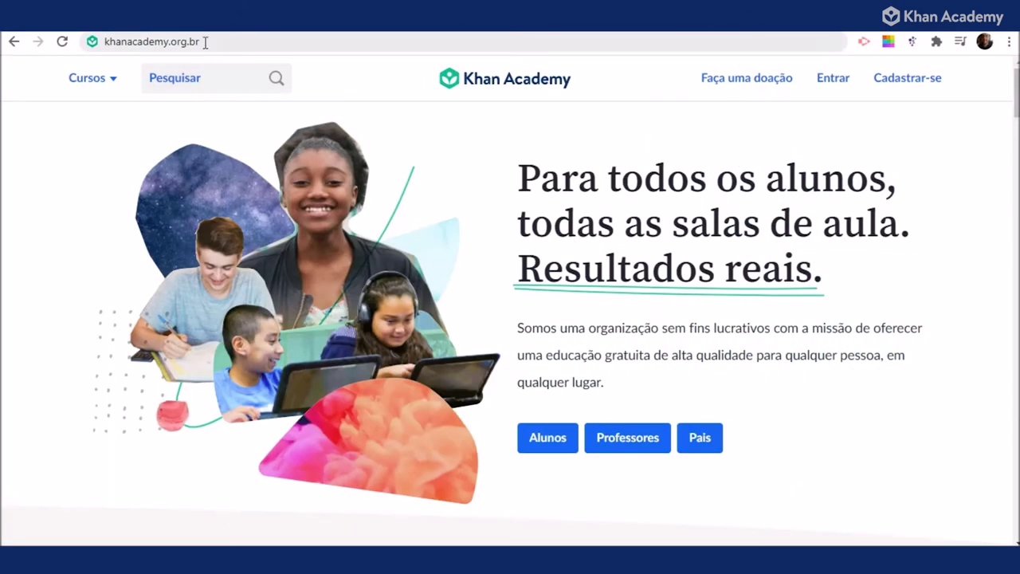
# Load khanacademy.org and sign in with the account's username and password via 'Entrar'.
pyautogui.click(204, 42)
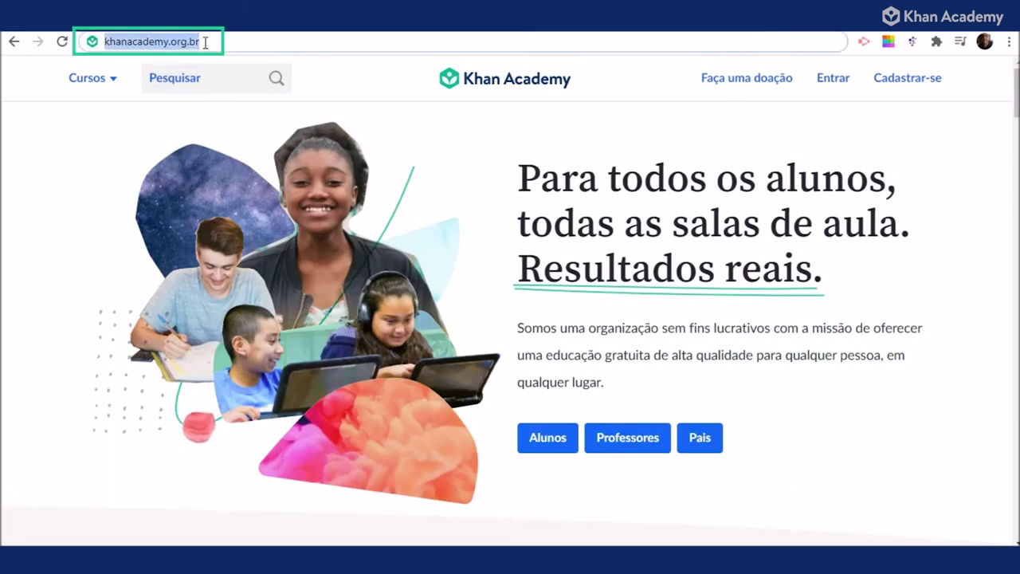
pyautogui.press('Return')
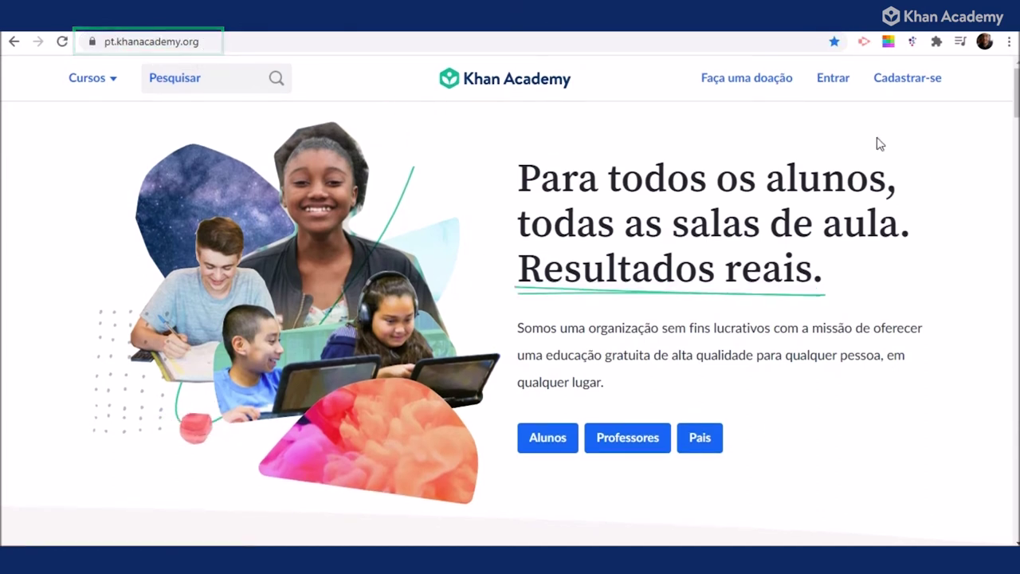
pyautogui.click(832, 78)
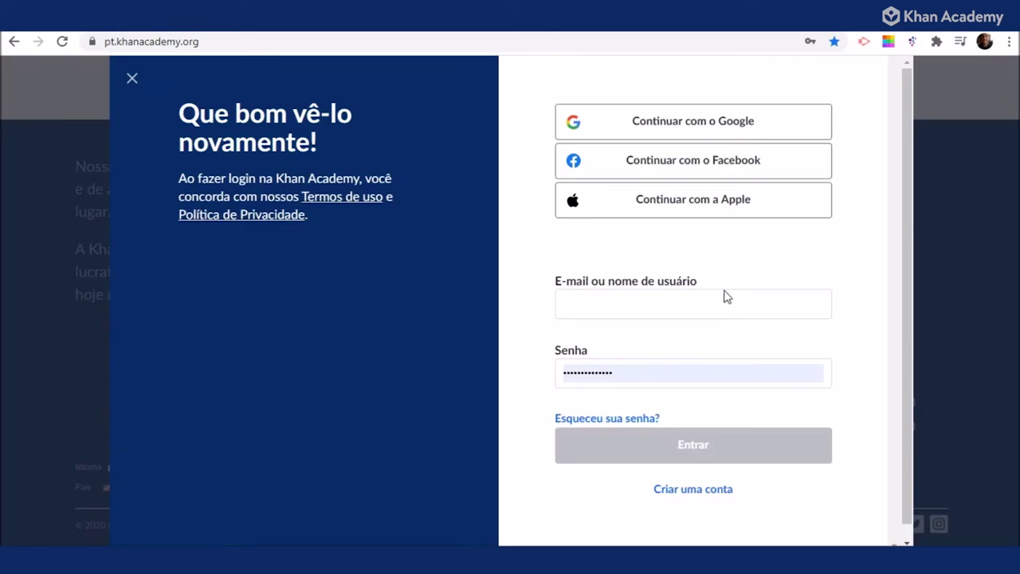
pyautogui.click(724, 297)
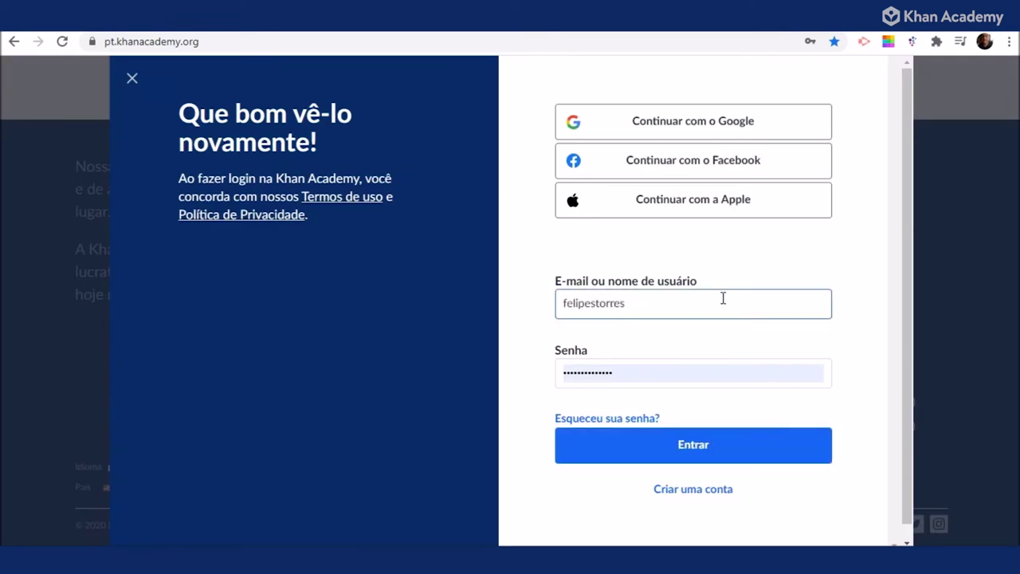
pyautogui.press('Tab')
pyautogui.write('***')
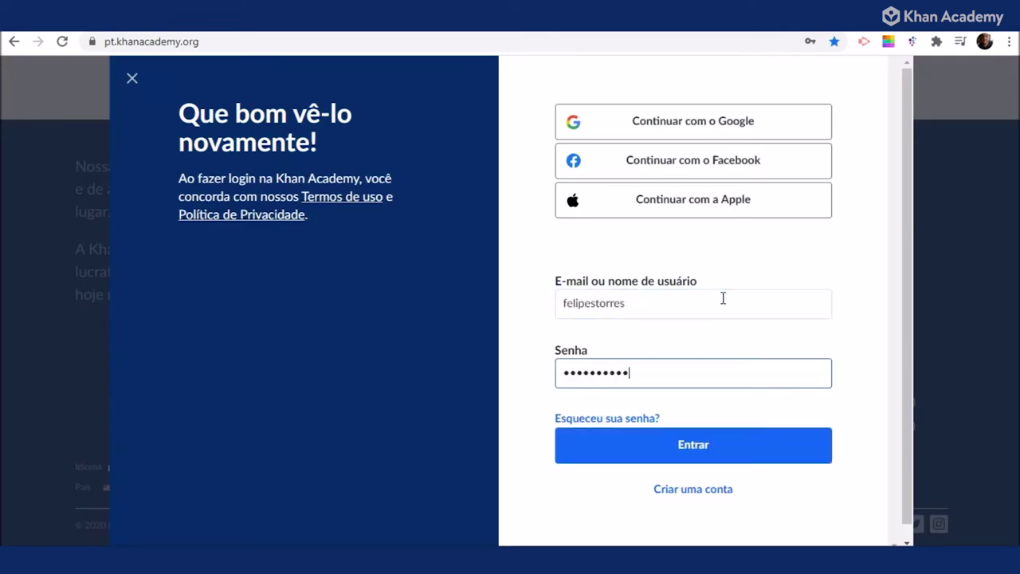
pyautogui.click(734, 457)
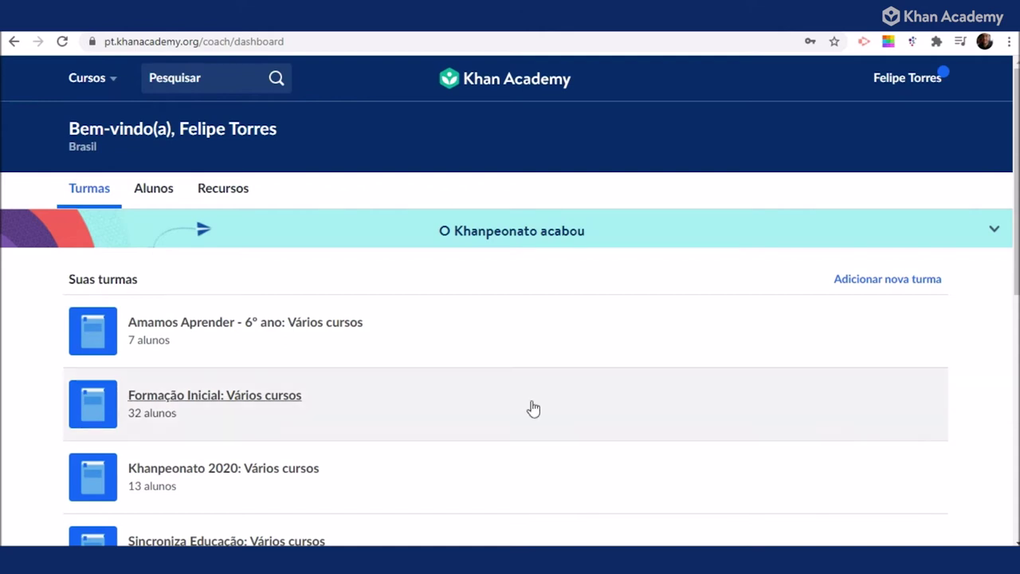
# Scroll the dashboard and glance at the Cursos course catalogue, then close it.
pyautogui.scroll(-3, 466, 399)
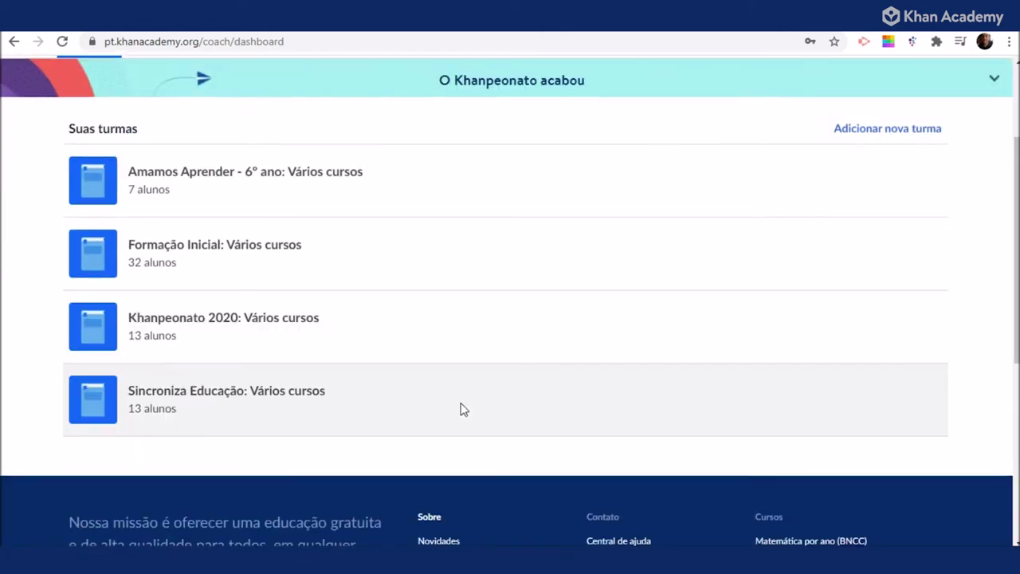
pyautogui.scroll(3, 462, 410)
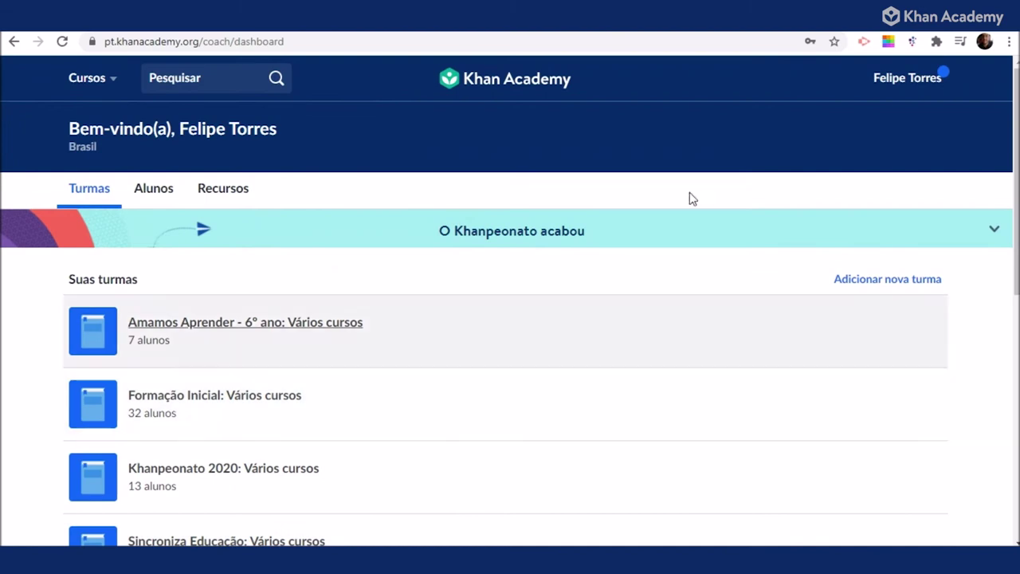
pyautogui.click(95, 89)
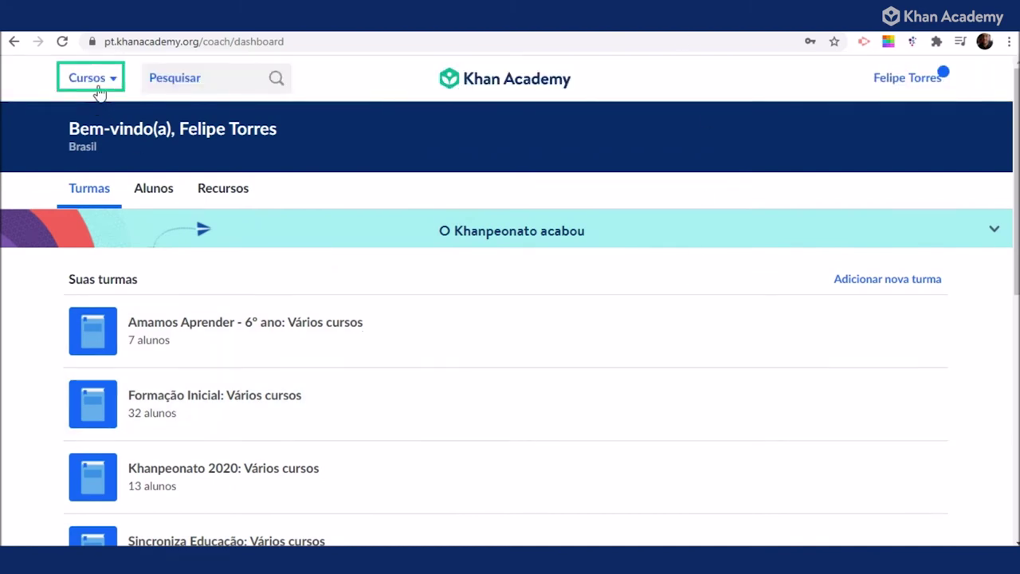
pyautogui.click(98, 92)
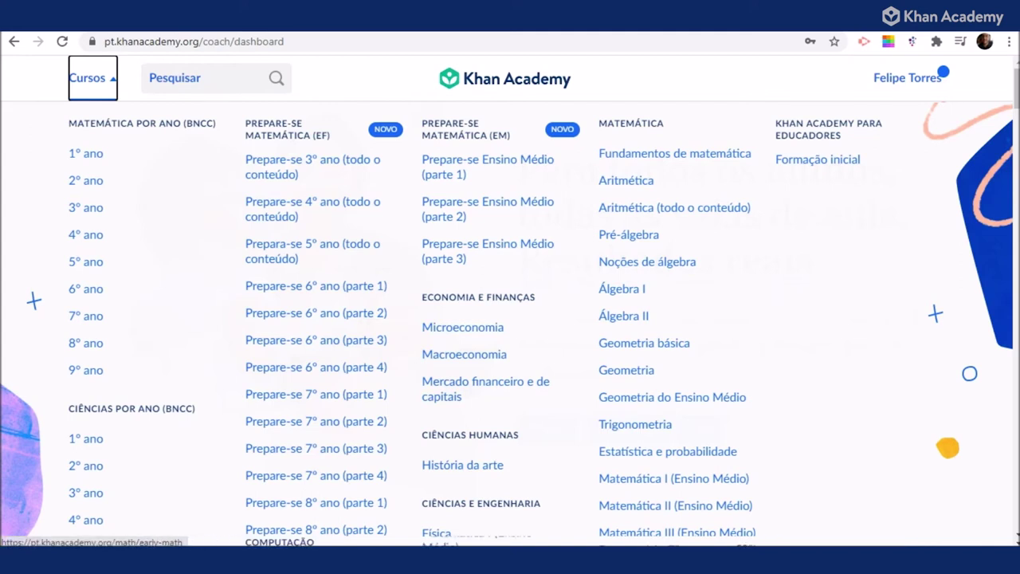
pyautogui.click(107, 84)
# Open and close the site search, then move focus to the account menu.
pyautogui.click(202, 81)
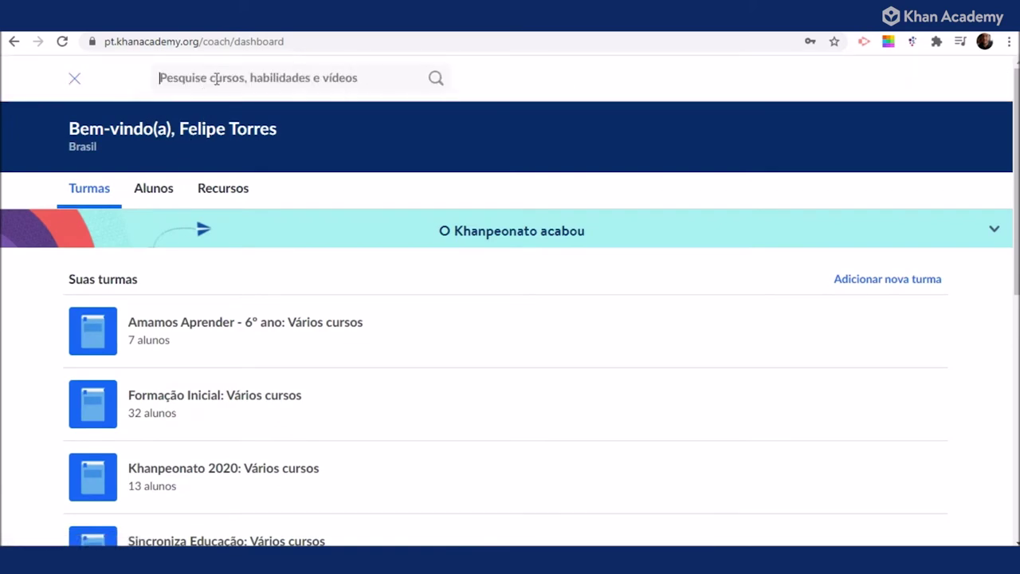
pyautogui.click(72, 83)
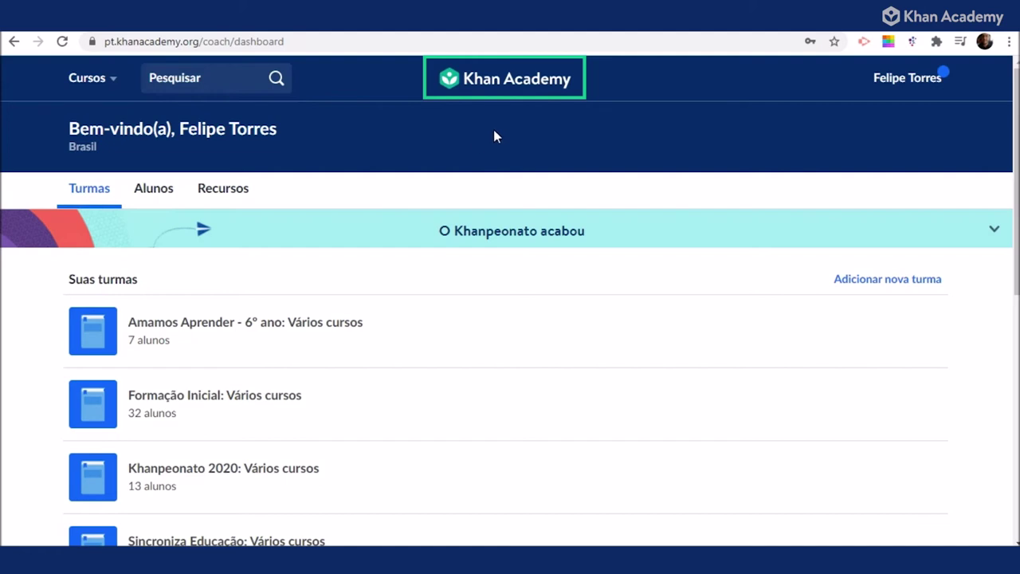
pyautogui.press('Tab')
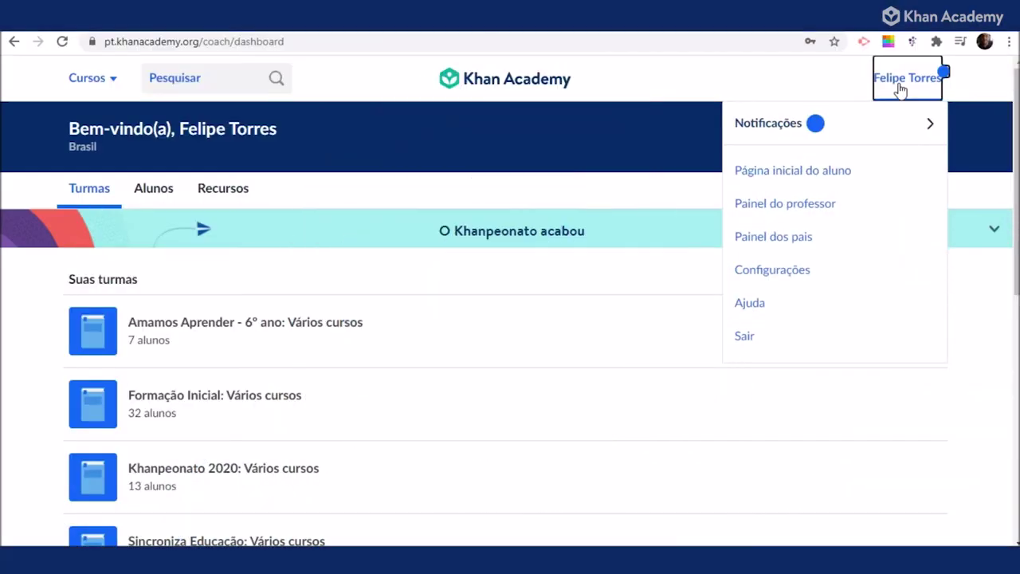
# Go to 'Página inicial do aluno' and view the Cursos and Professores sidebar pages.
pyautogui.click(849, 175)
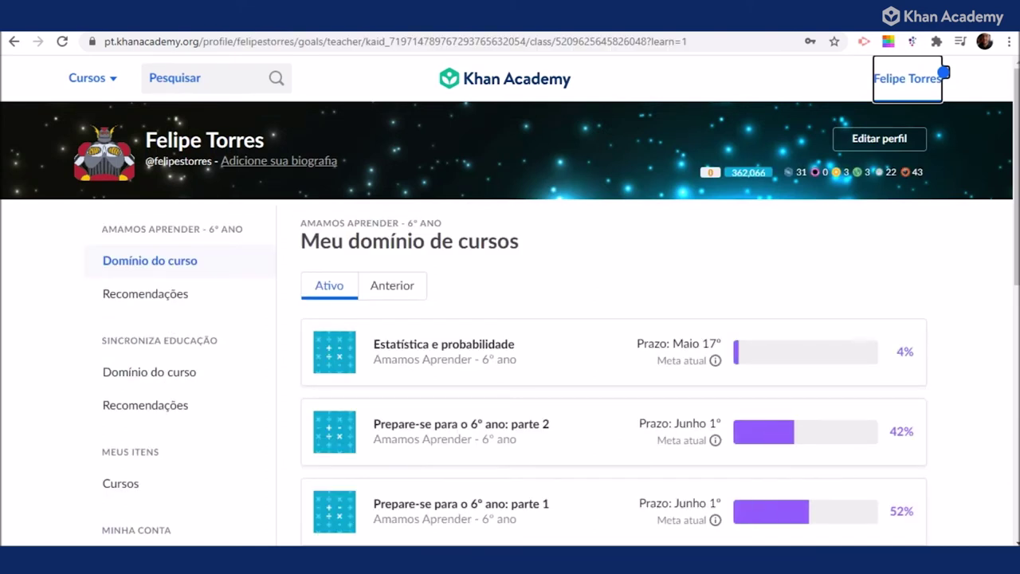
pyautogui.scroll(-1, 642, 298)
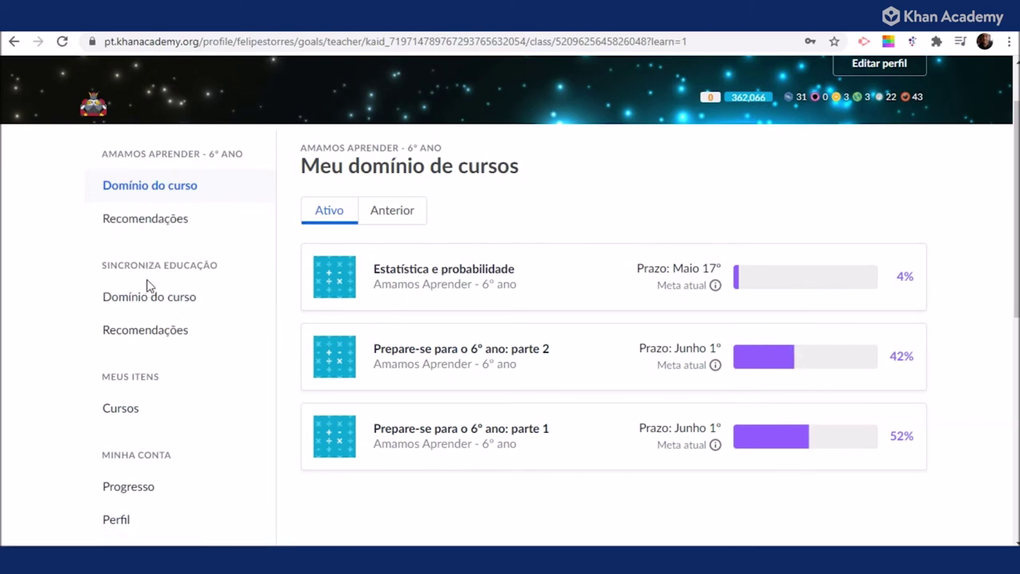
pyautogui.click(121, 409)
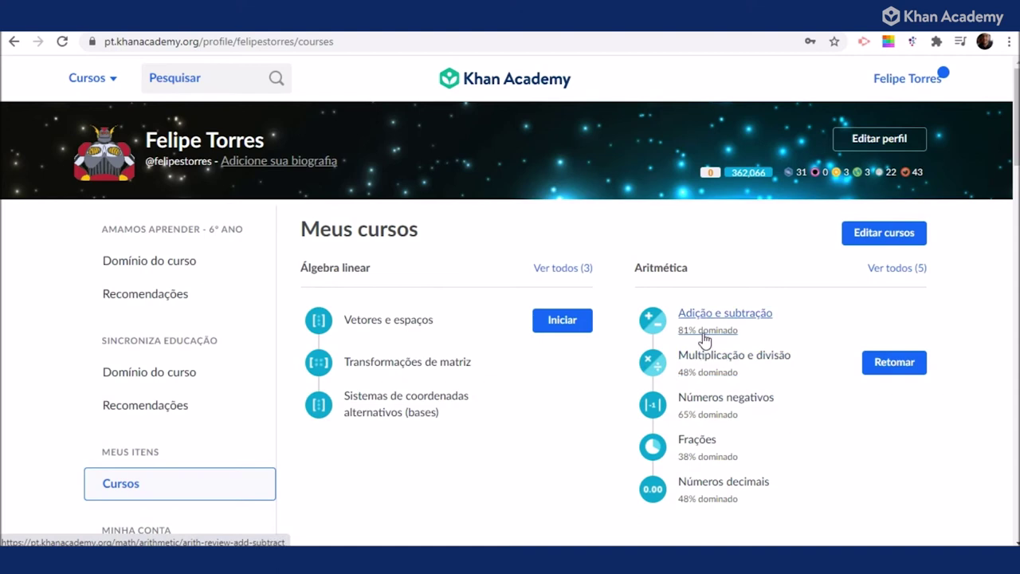
pyautogui.scroll(-3, 222, 400)
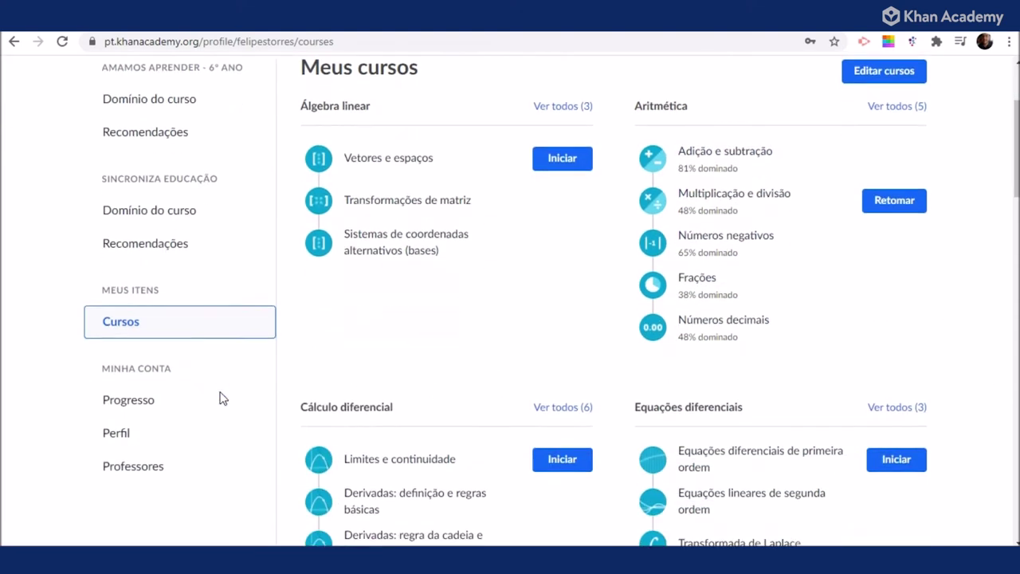
pyautogui.click(144, 414)
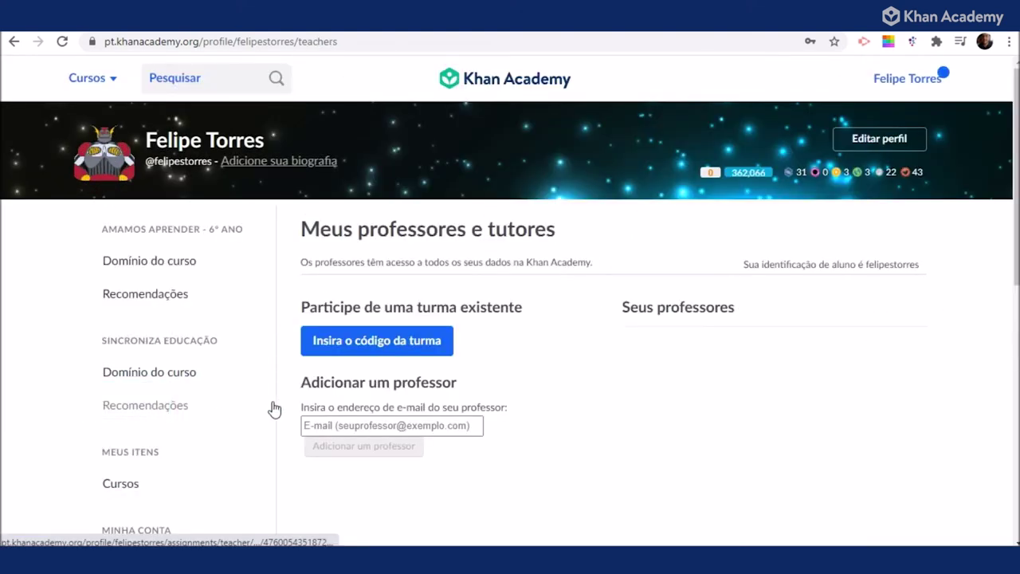
# Try 'Insira o código da turma', go back, and return to 'Painel do professor'.
pyautogui.click(431, 355)
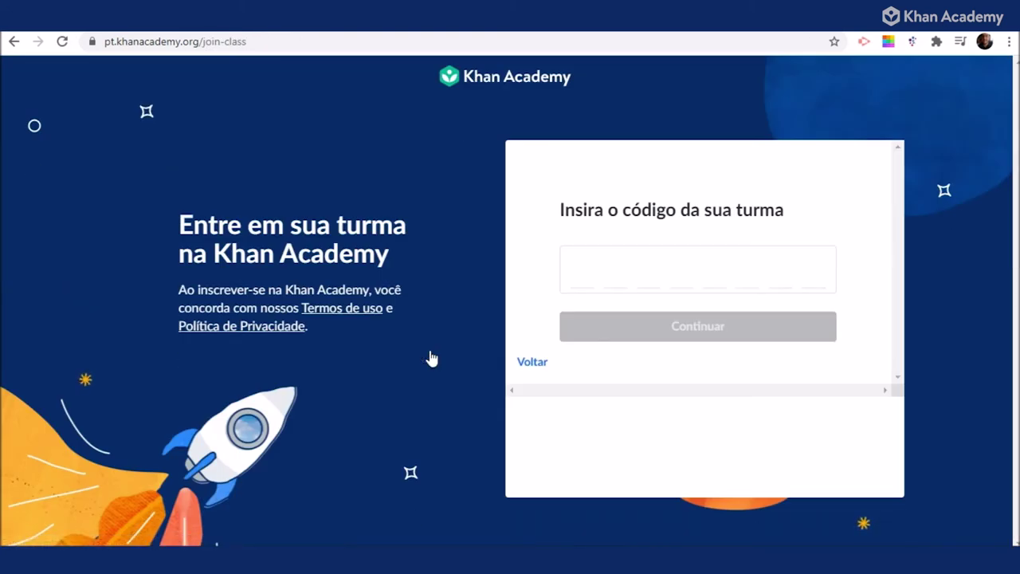
pyautogui.click(522, 361)
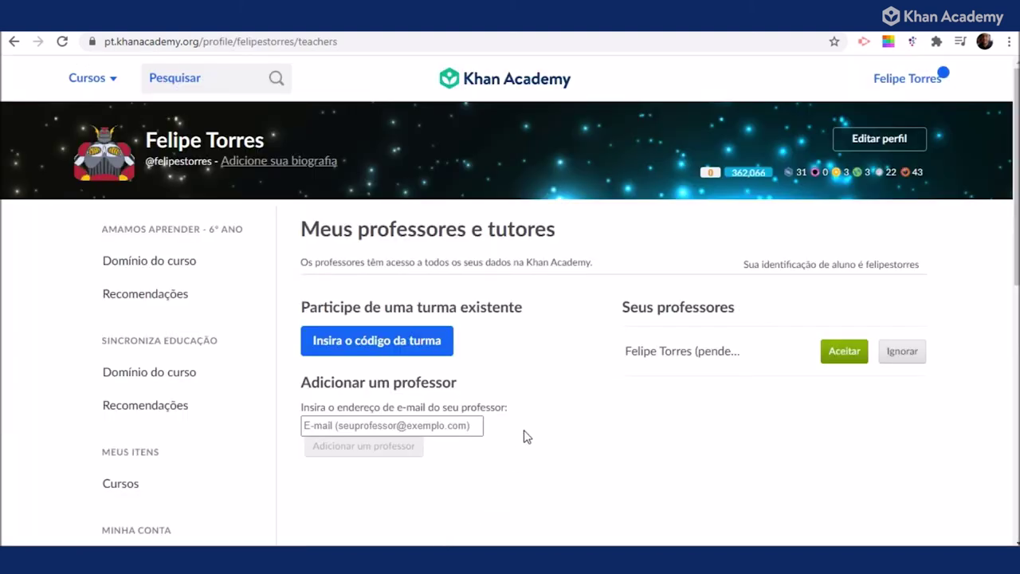
pyautogui.click(920, 86)
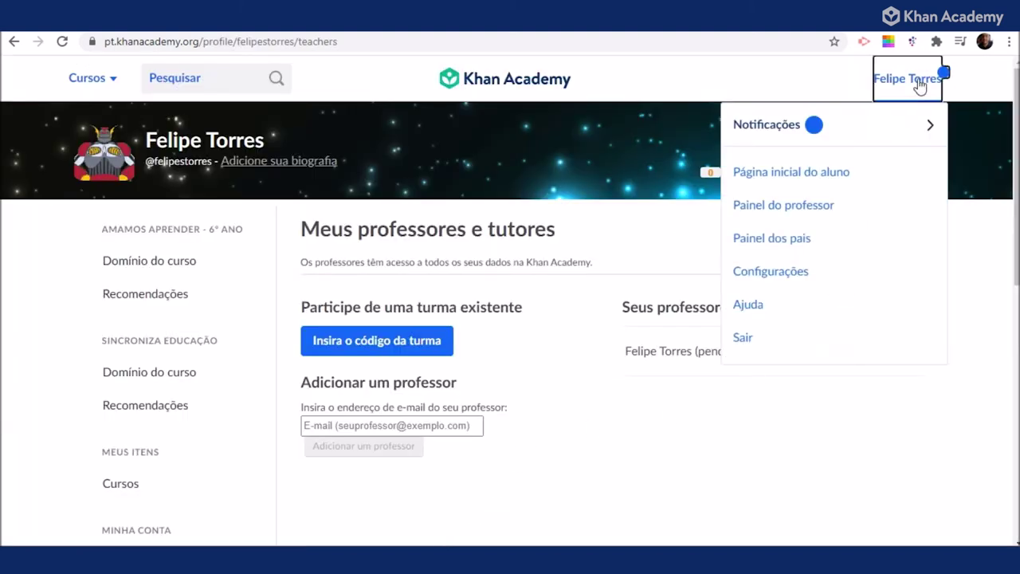
pyautogui.click(827, 212)
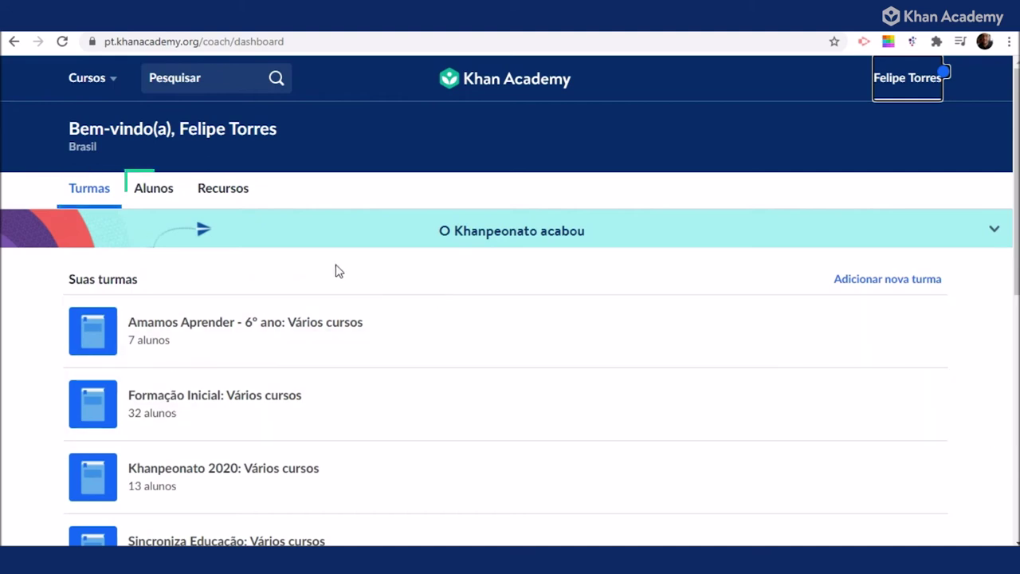
# Scroll through the list of all students on the Alunos tab.
pyautogui.click(142, 199)
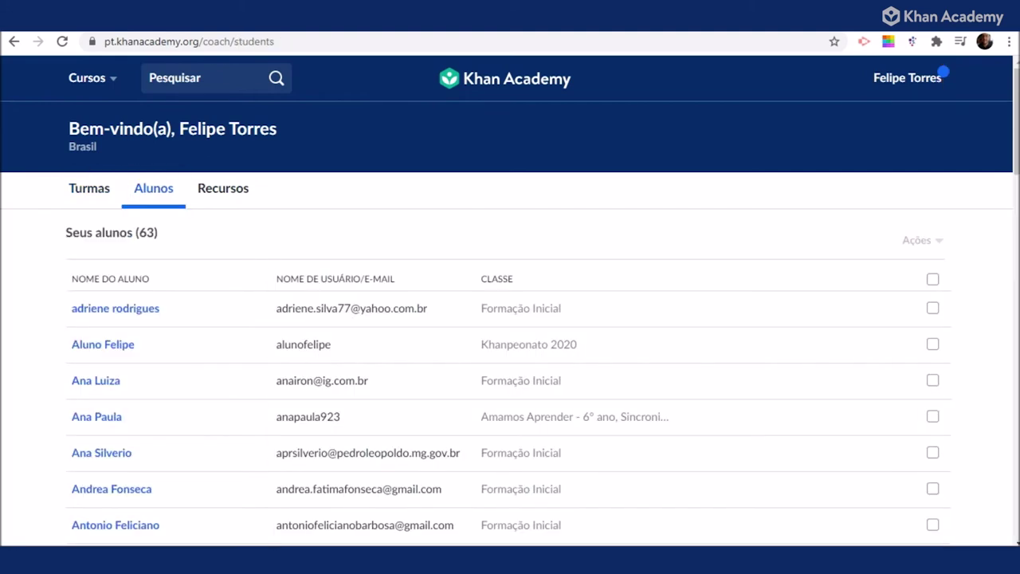
pyautogui.scroll(-8, 258, 273)
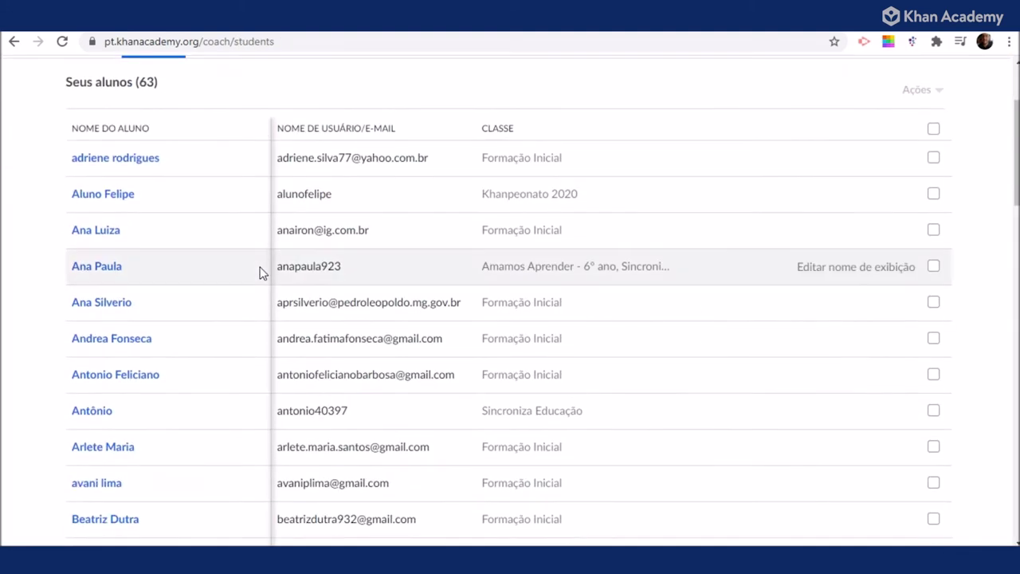
pyautogui.scroll(-4, 257, 271)
pyautogui.scroll(12, 256, 271)
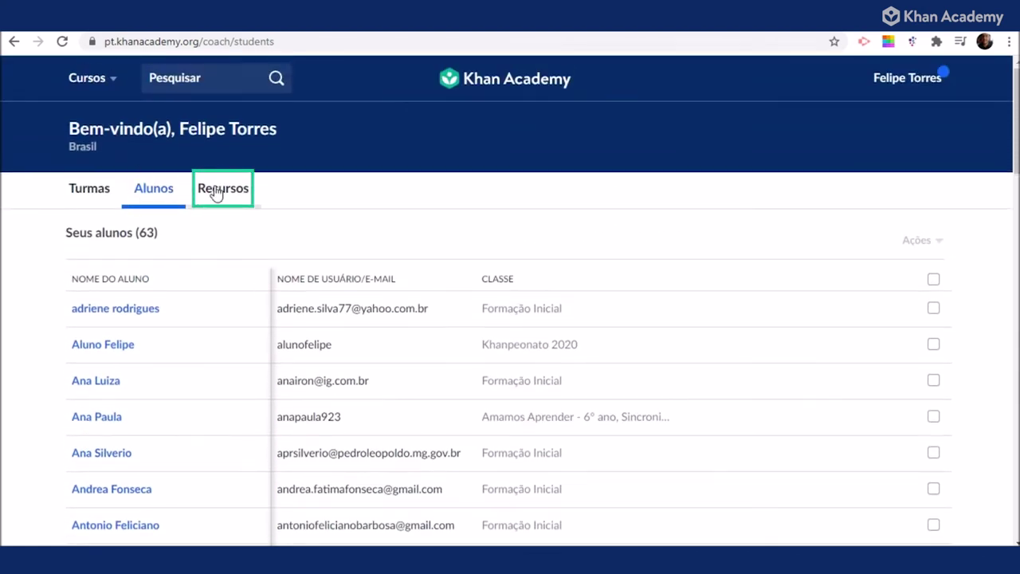
# Browse the Recursos teacher resources, then switch to 'Painel dos pais'.
pyautogui.click(217, 192)
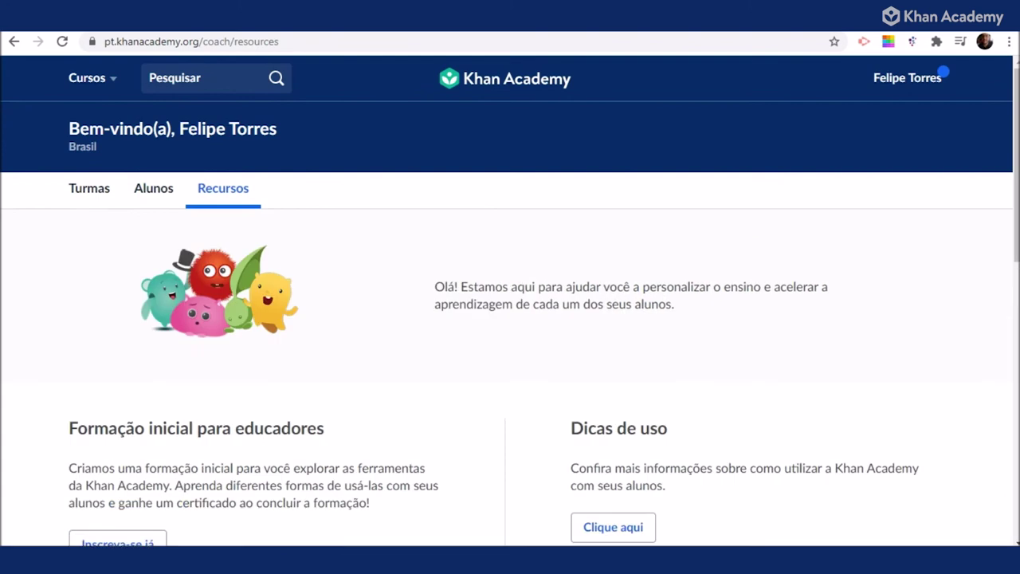
pyautogui.scroll(-4, 713, 323)
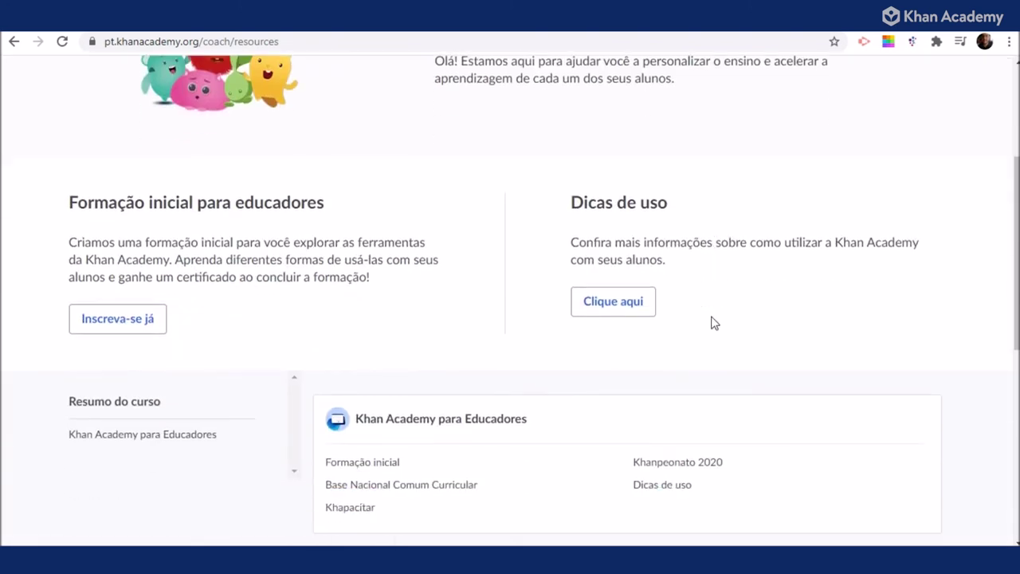
pyautogui.scroll(4, 713, 323)
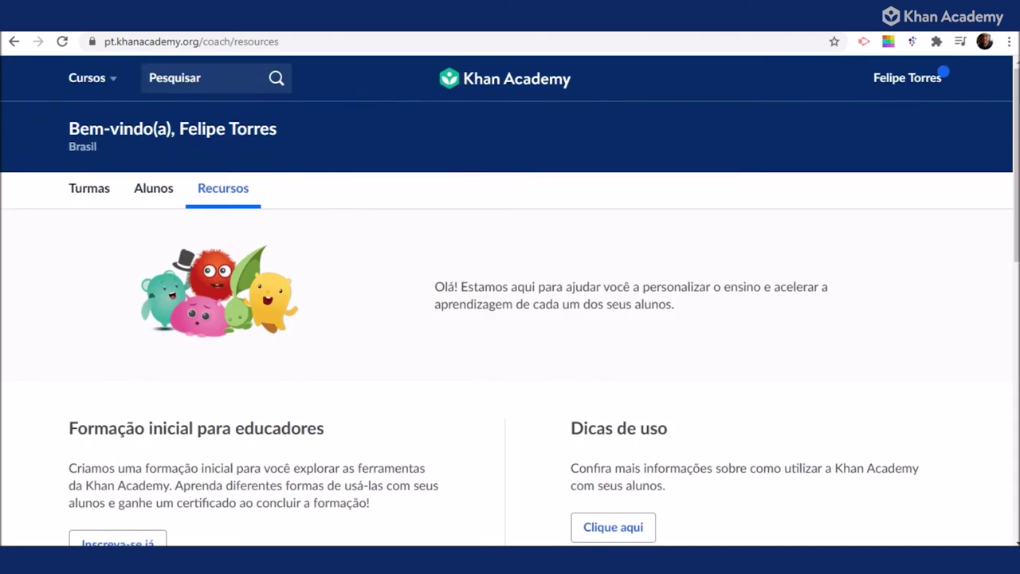
pyautogui.click(903, 81)
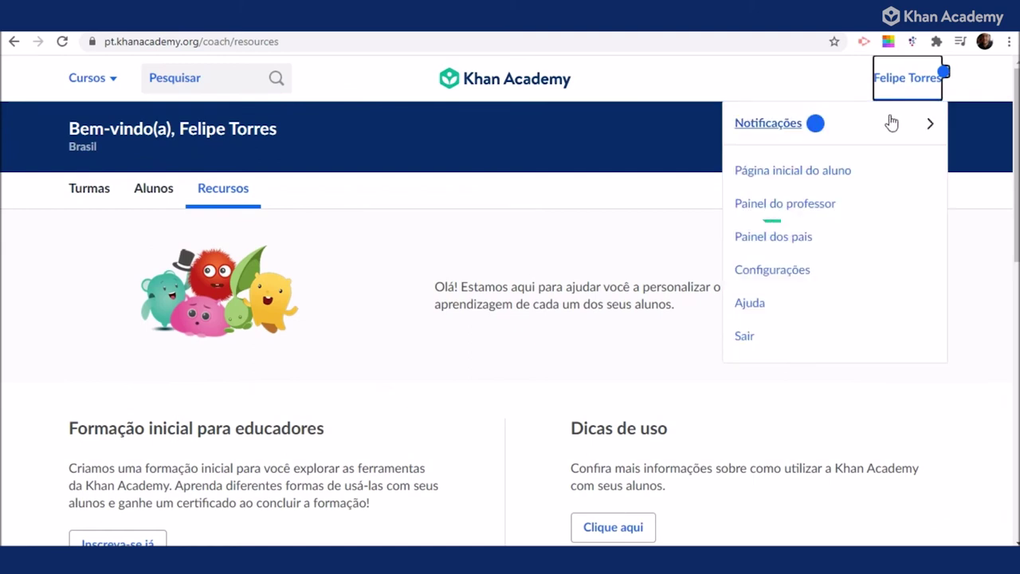
pyautogui.click(793, 239)
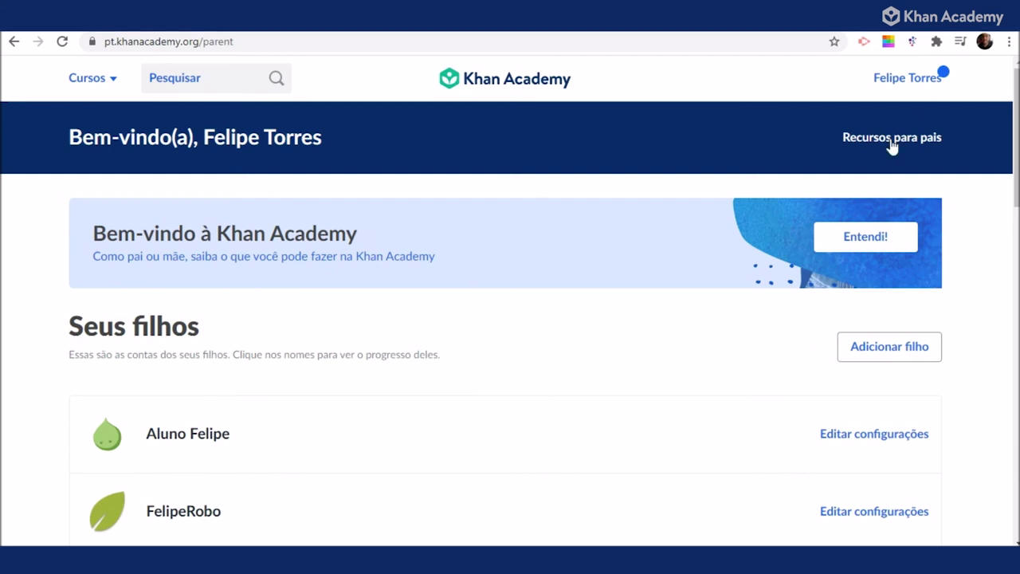
# Open Configurações from the account menu and scroll through the account settings.
pyautogui.click(907, 80)
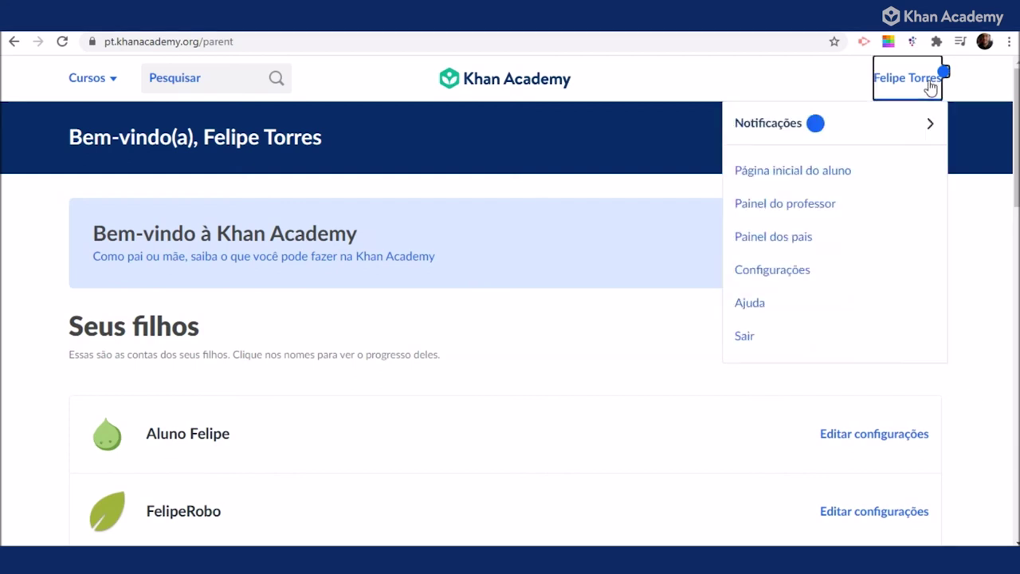
pyautogui.click(816, 271)
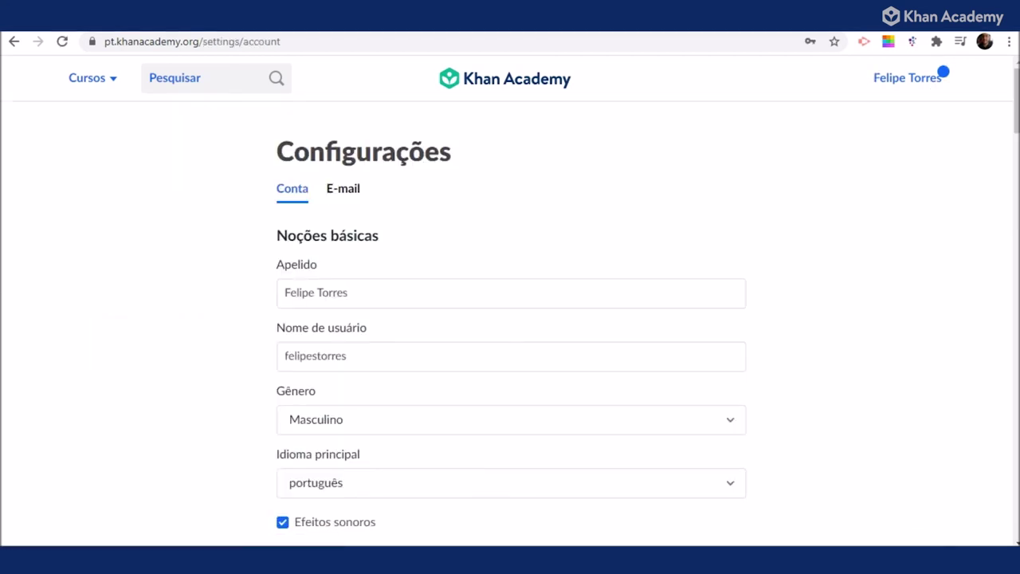
pyautogui.scroll(-3, 864, 341)
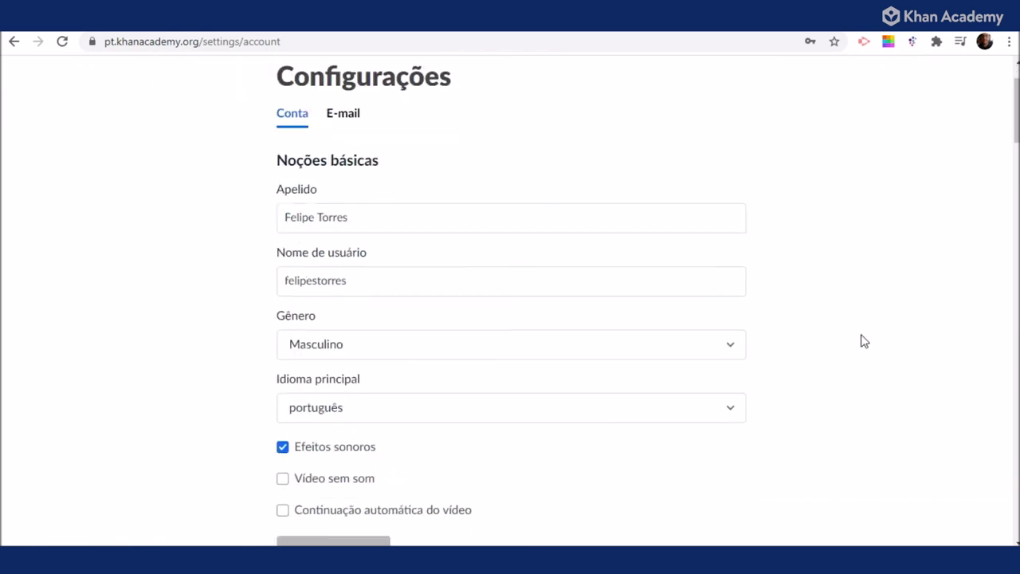
pyautogui.scroll(-5, 864, 341)
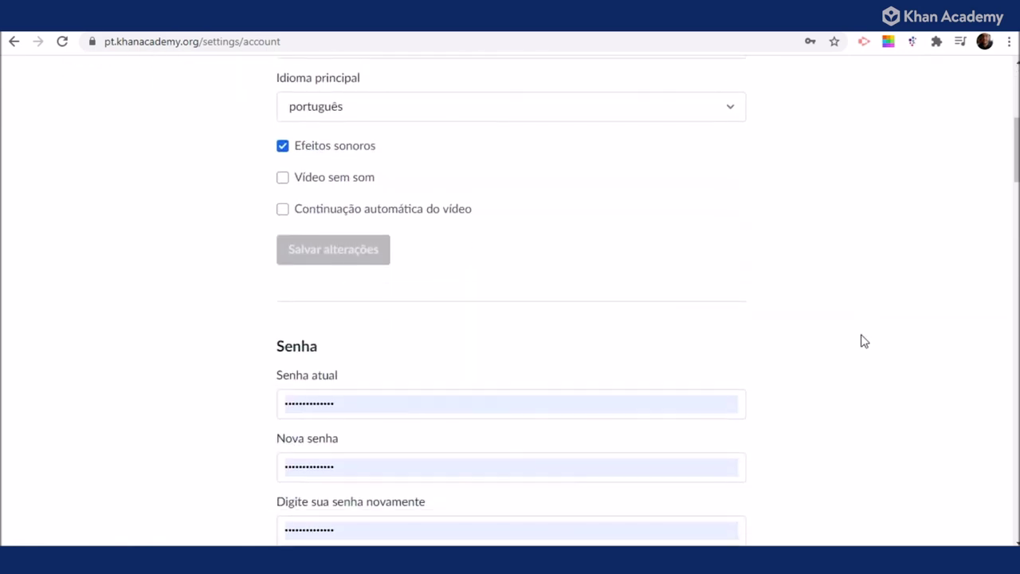
pyautogui.scroll(-3, 864, 341)
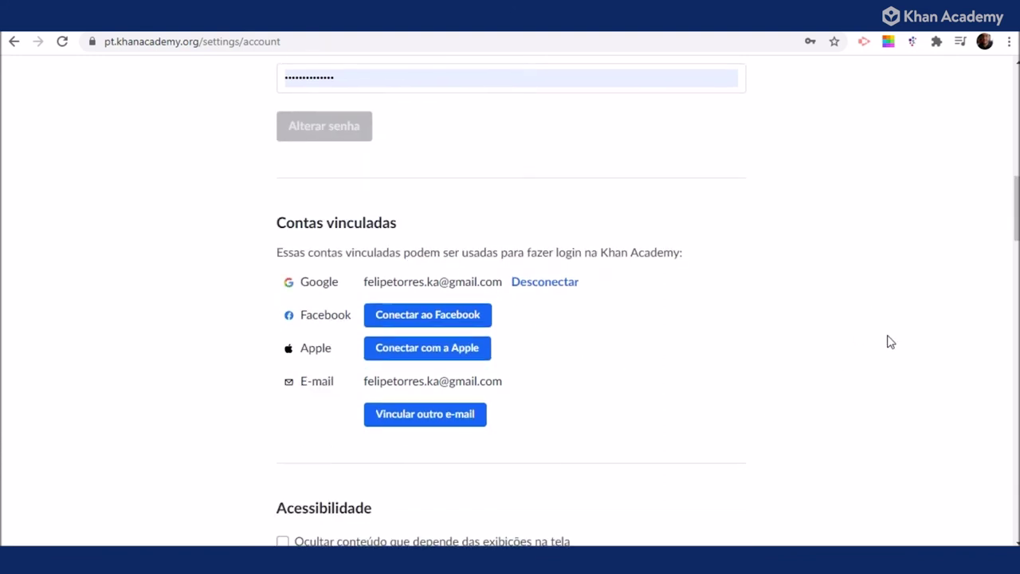
pyautogui.scroll(-7, 887, 341)
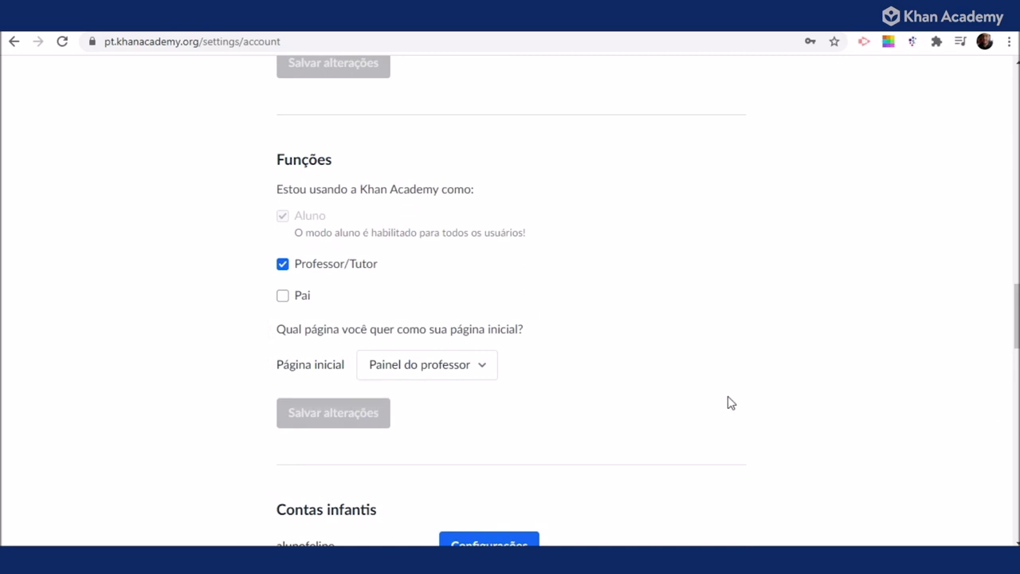
# Keep 'Painel do professor' as the Página inicial home page setting.
pyautogui.click(486, 365)
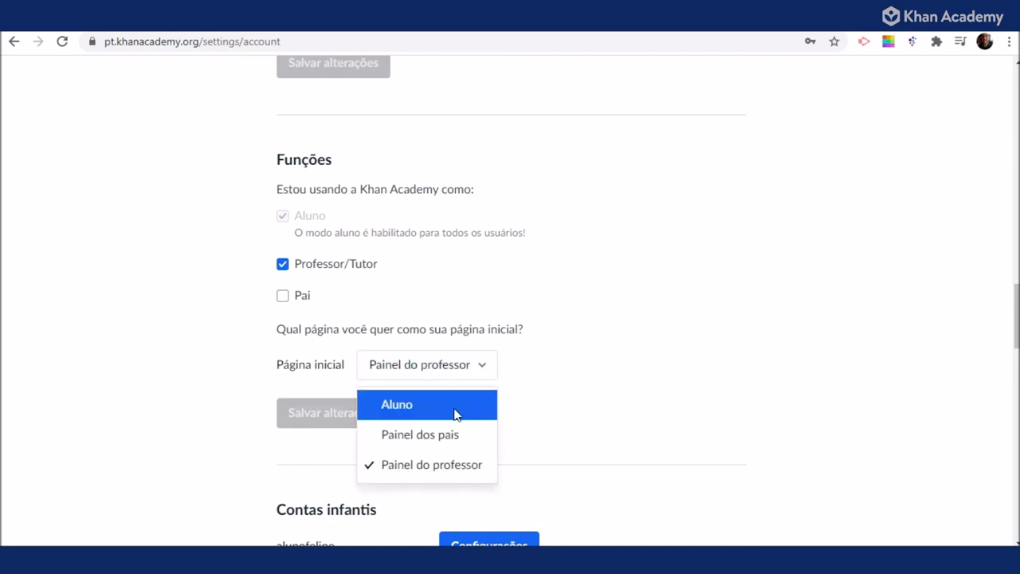
pyautogui.click(459, 473)
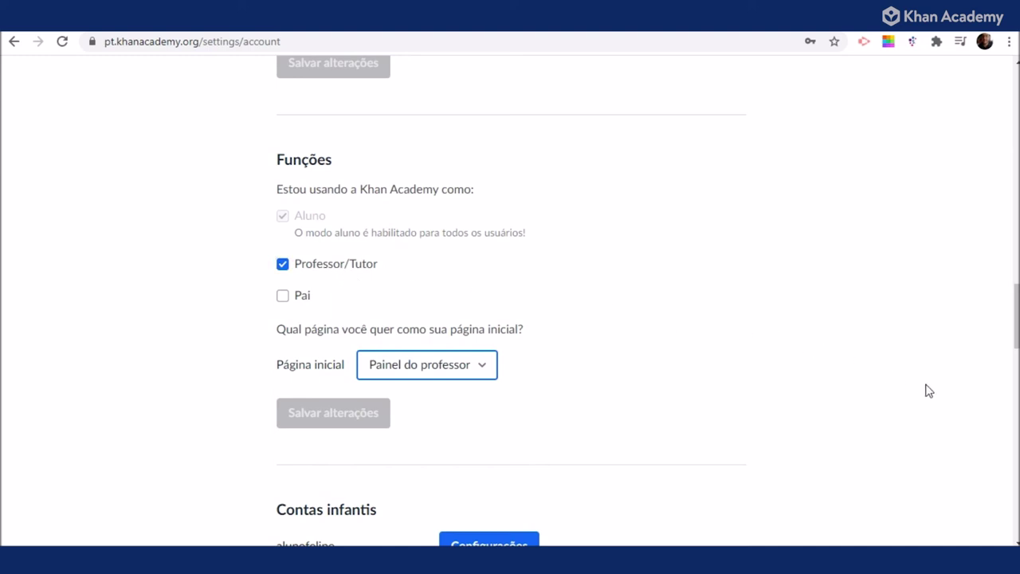
pyautogui.scroll(15, 960, 389)
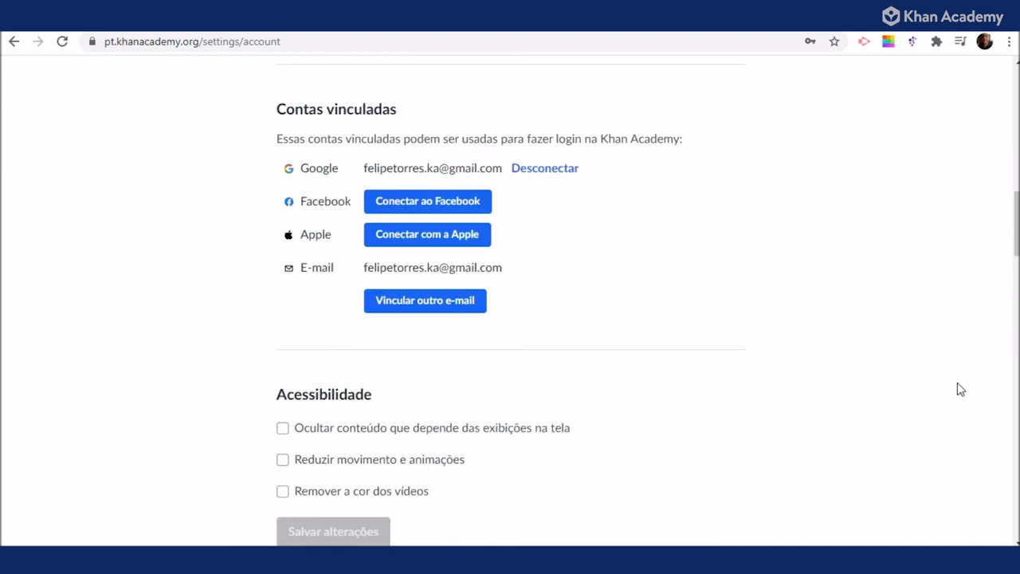
pyautogui.click(907, 77)
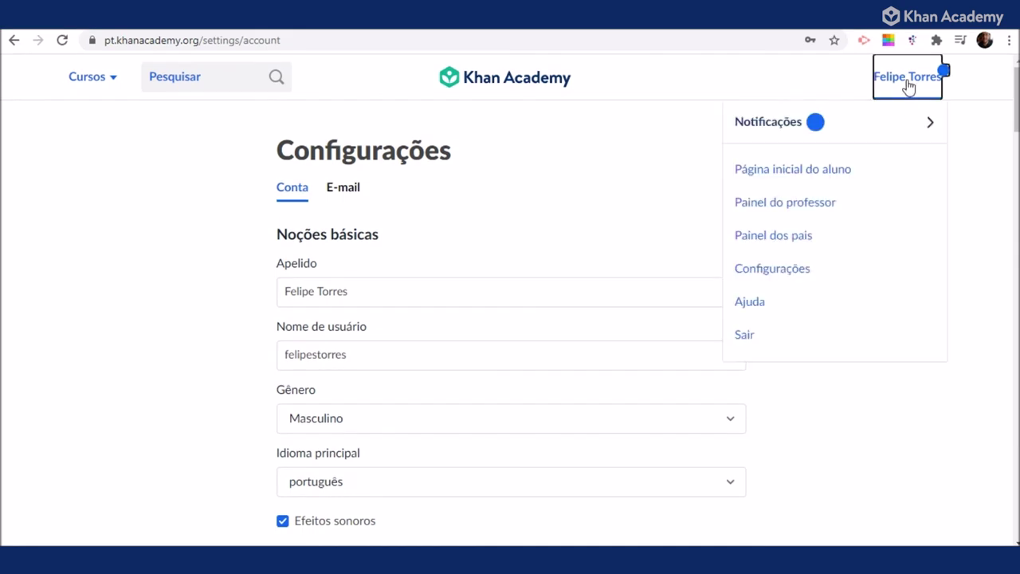
# Browse the Central de ajuda categories, then sign out with Sair from the account menu.
pyautogui.click(777, 311)
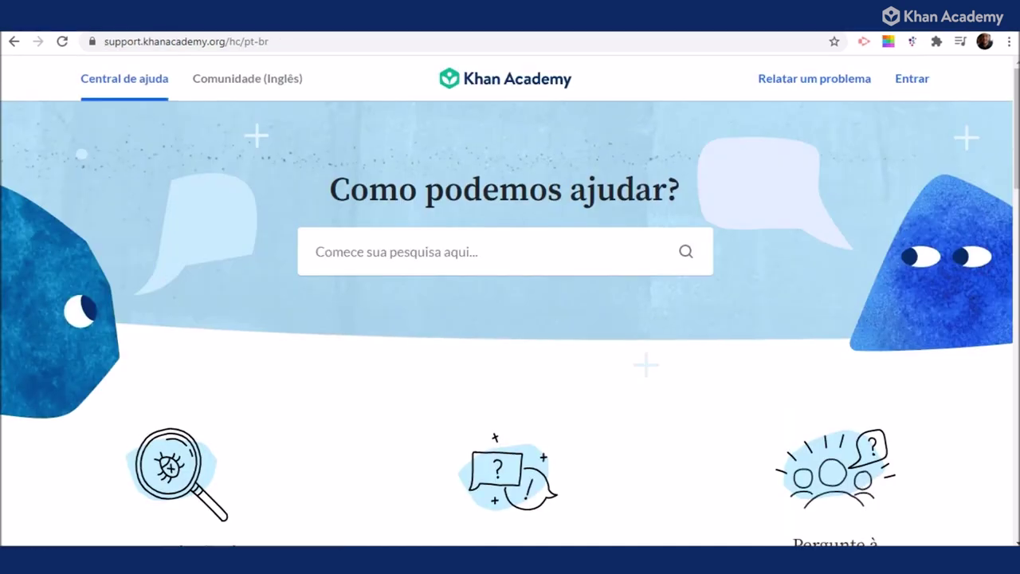
pyautogui.scroll(-4, 664, 424)
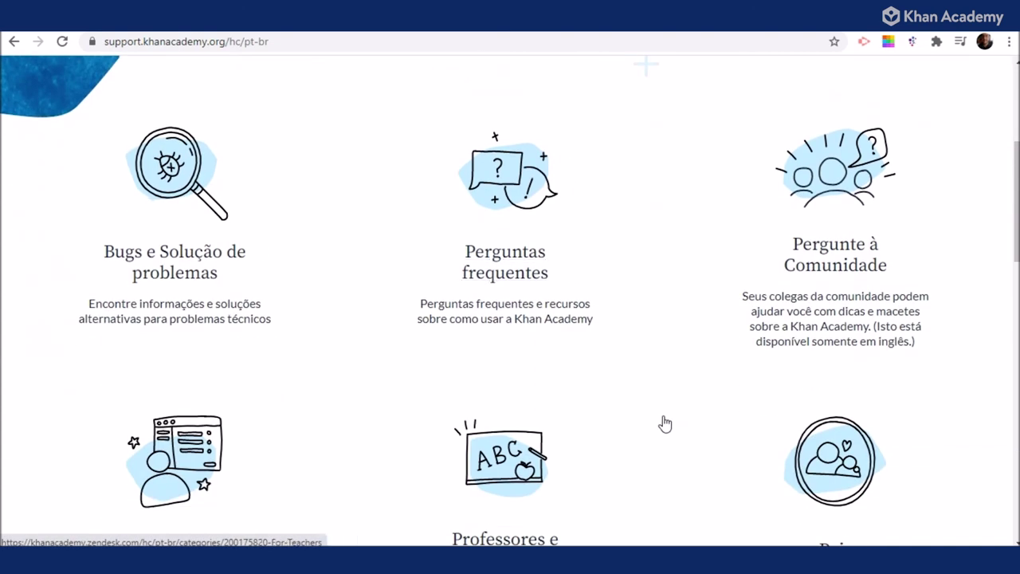
pyautogui.scroll(-3, 664, 424)
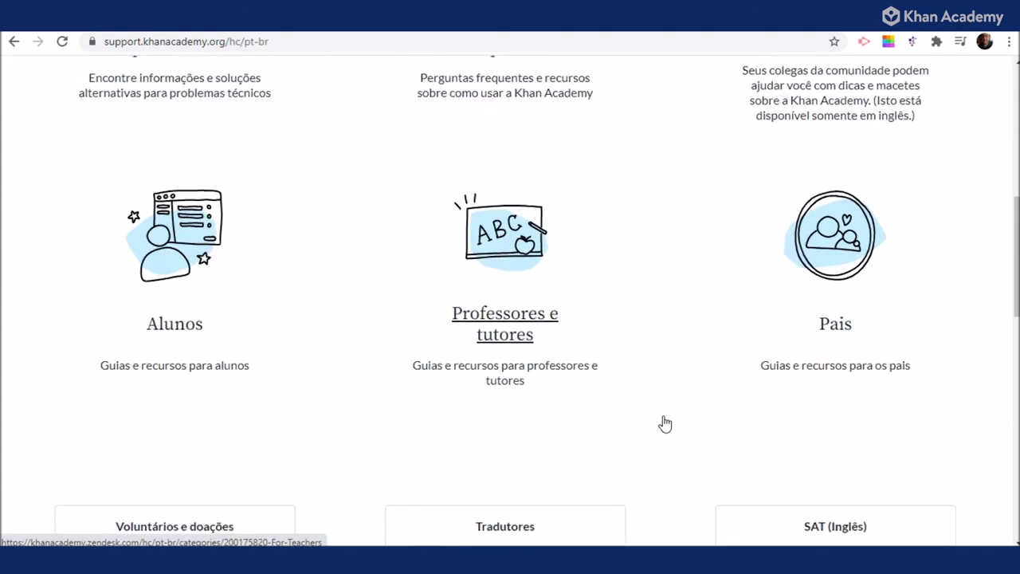
pyautogui.scroll(-2, 664, 424)
pyautogui.scroll(-1, 663, 422)
pyautogui.scroll(-4, 374, 319)
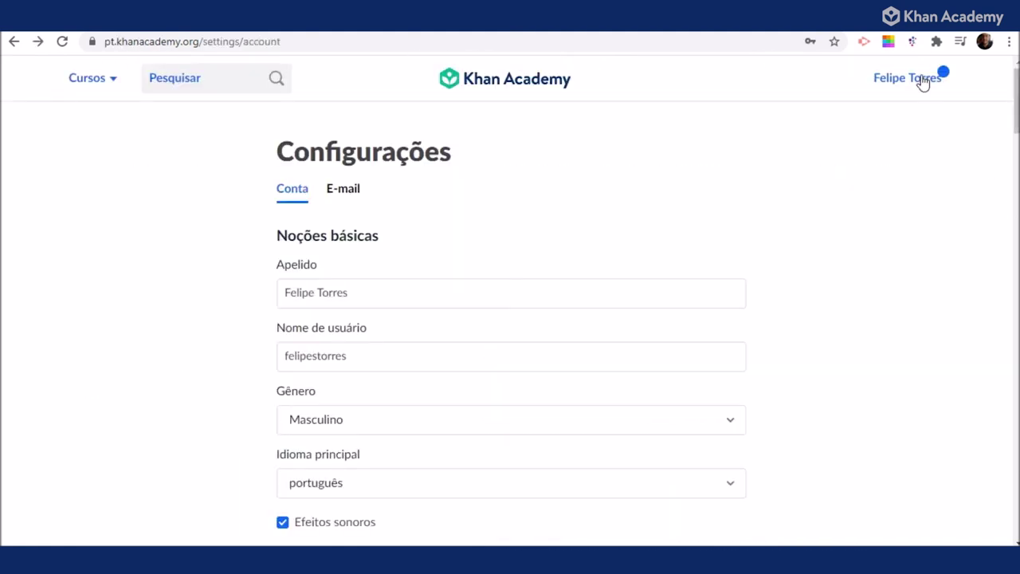
pyautogui.click(923, 80)
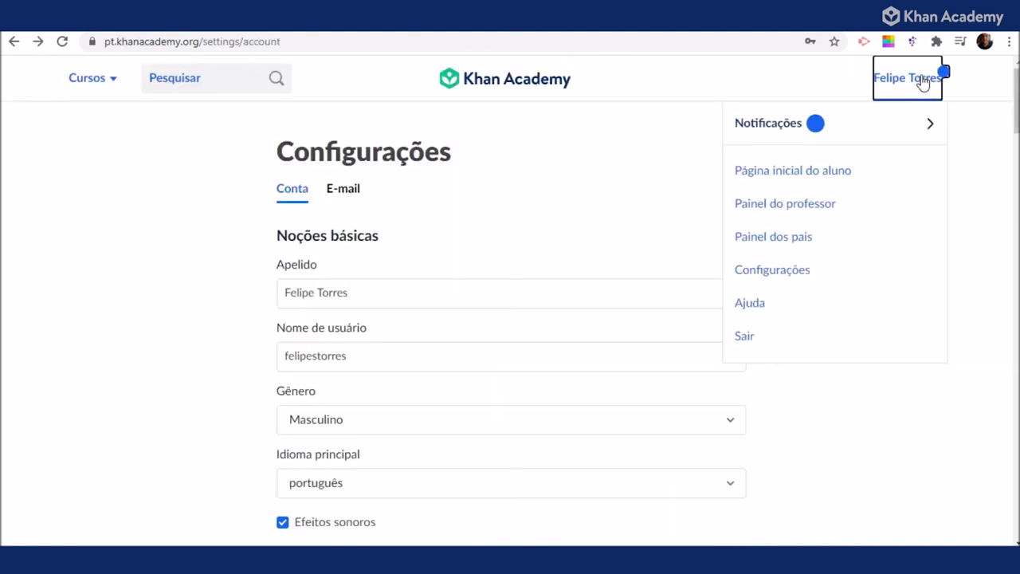
pyautogui.click(746, 338)
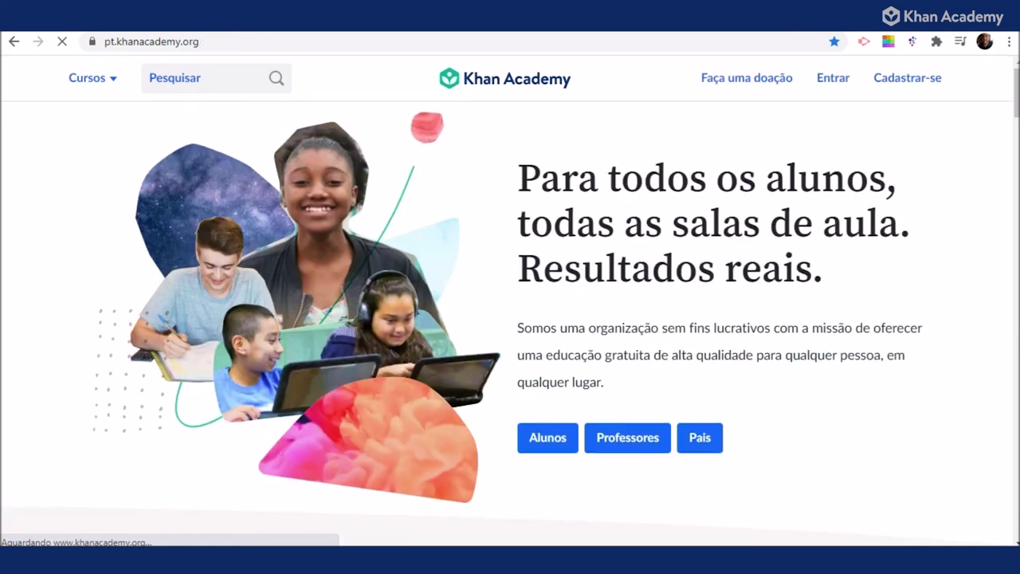